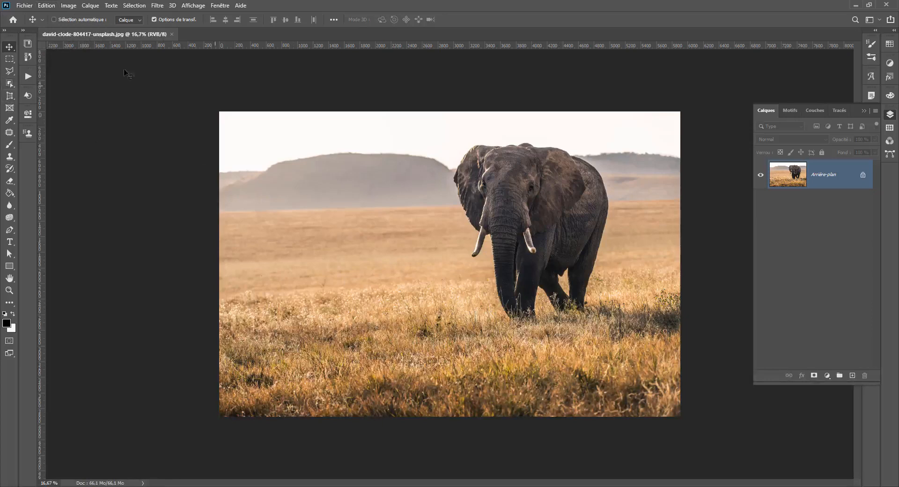
Step: Try to extend the elephant photo's canvas well past its left edge with a content-aware crop
click(9, 108)
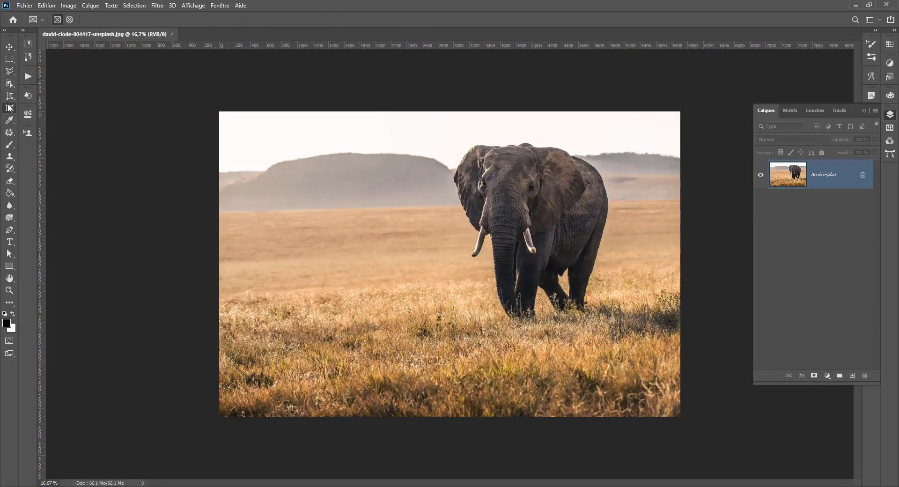
right_click(9, 98)
click(45, 96)
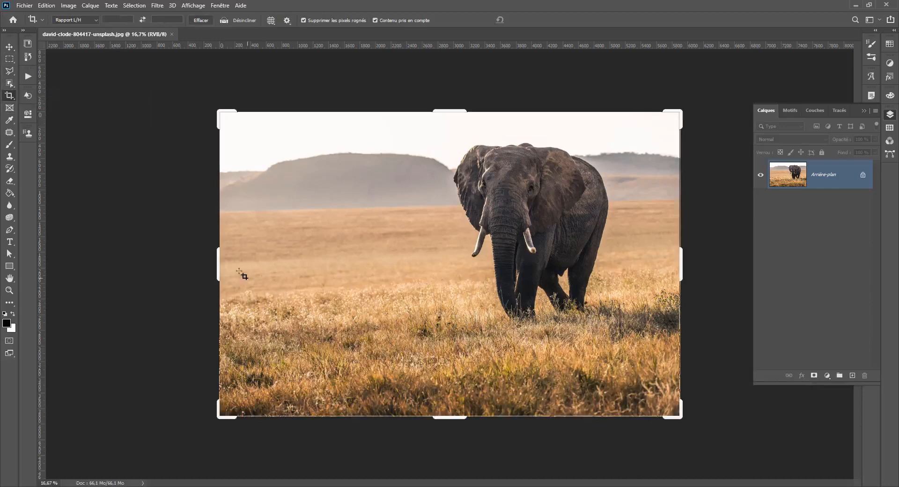
drag(216, 261, 186, 257)
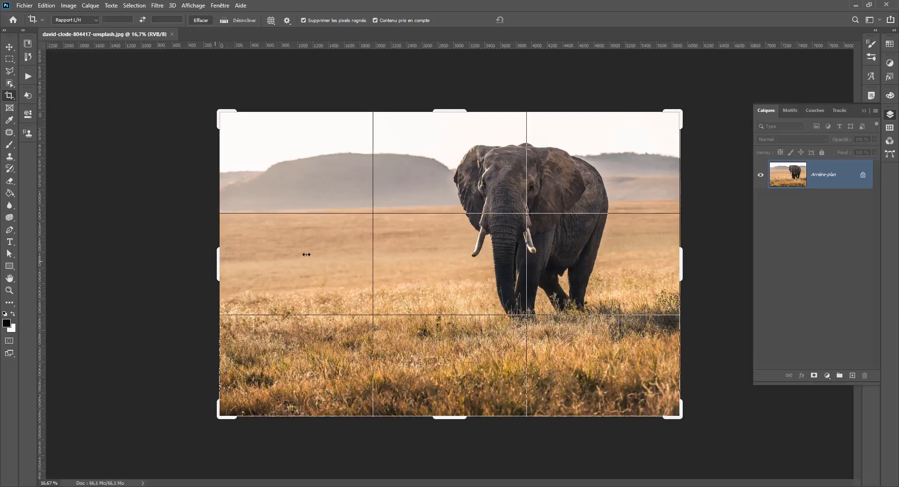
drag(306, 254, 77, 255)
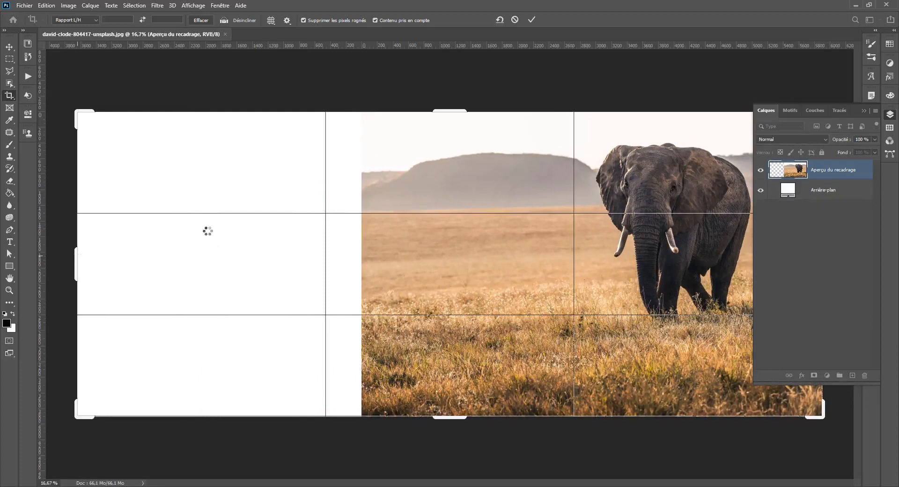
key(Return)
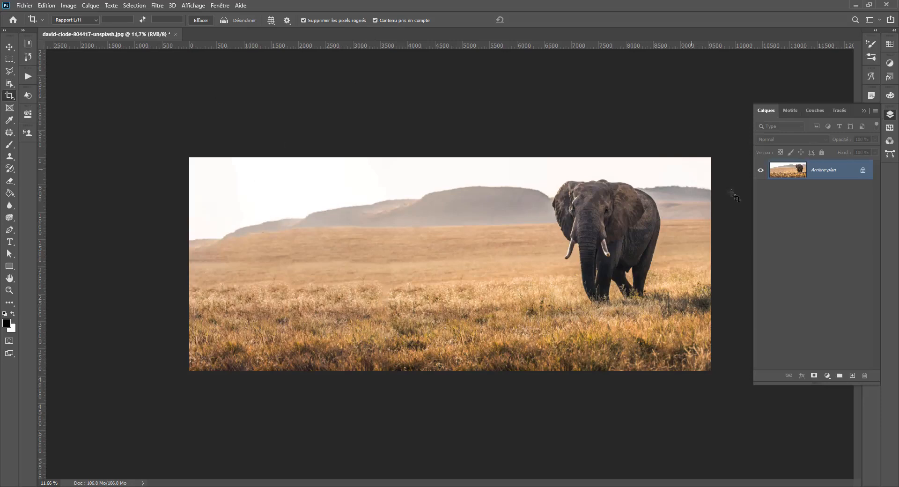
key(ctrl+z)
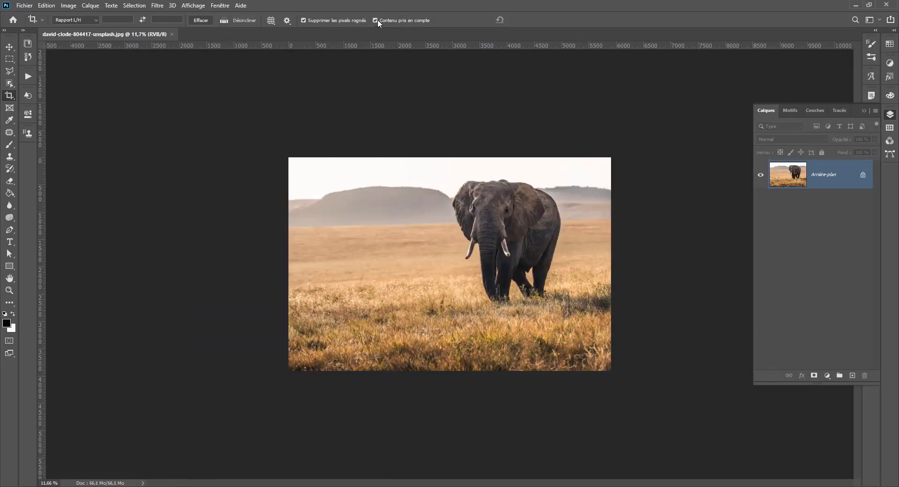
Step: Turn off content-aware filling for the crop and extend the canvas about 6200 px past the elephant photo's left edge
click(300, 263)
drag(285, 264, 114, 250)
key(Return)
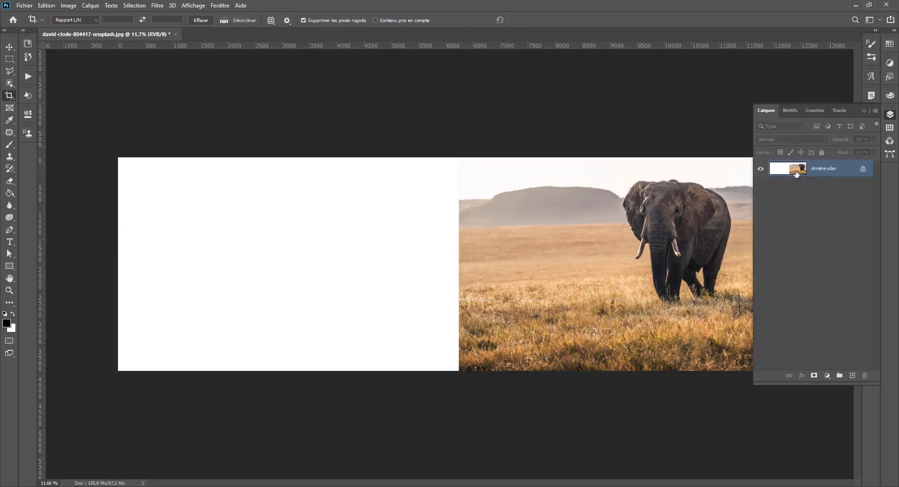
Step: Unlock the elephant photo's background layer, delete the white area beside the photo so it becomes transparent, and deselect
click(862, 170)
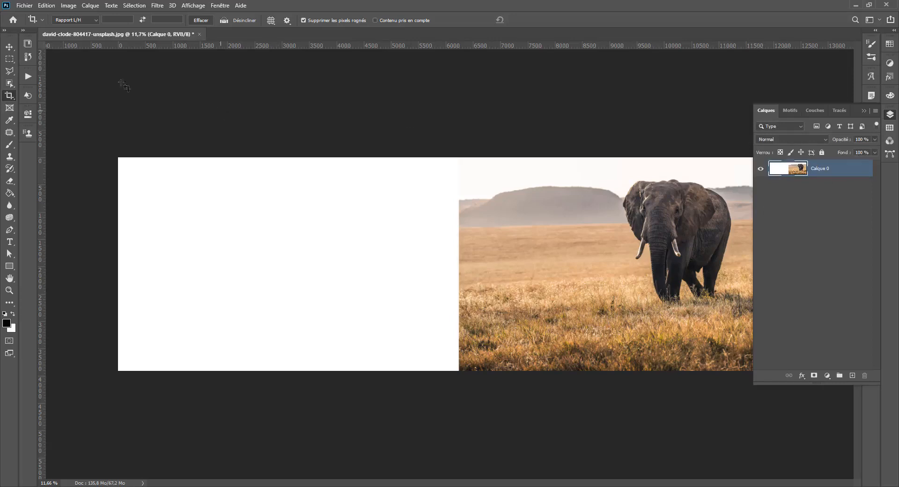
click(8, 60)
drag(118, 157, 457, 385)
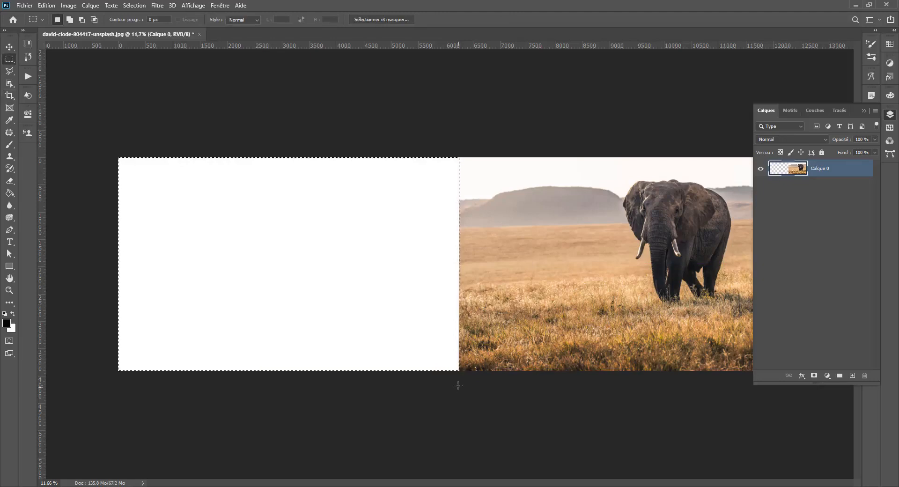
key(Delete)
key(ctrl+d)
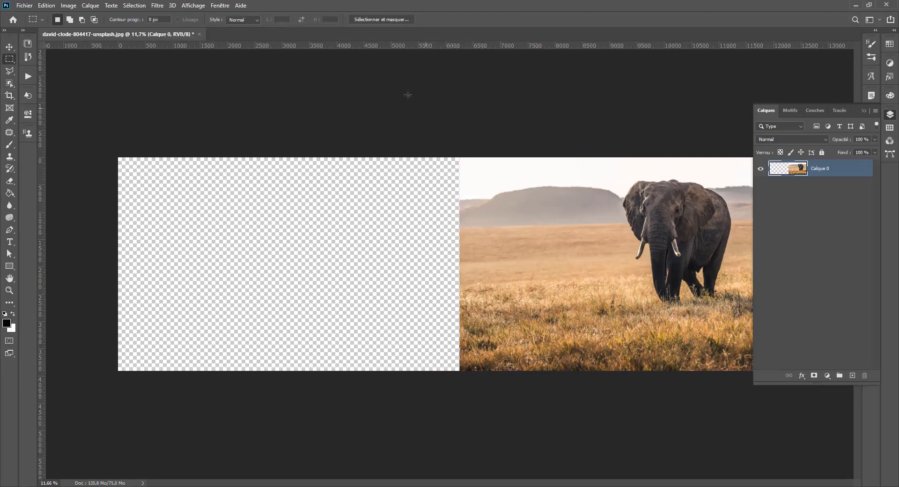
Step: Try to stretch the elephant photo leftward over the whole transparent area with Content-Aware Scale
ctrl+click(799, 174)
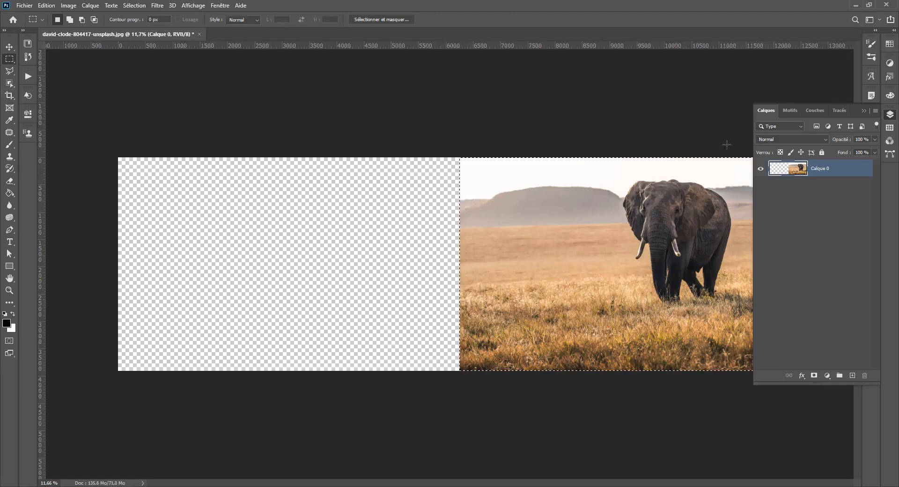
click(52, 5)
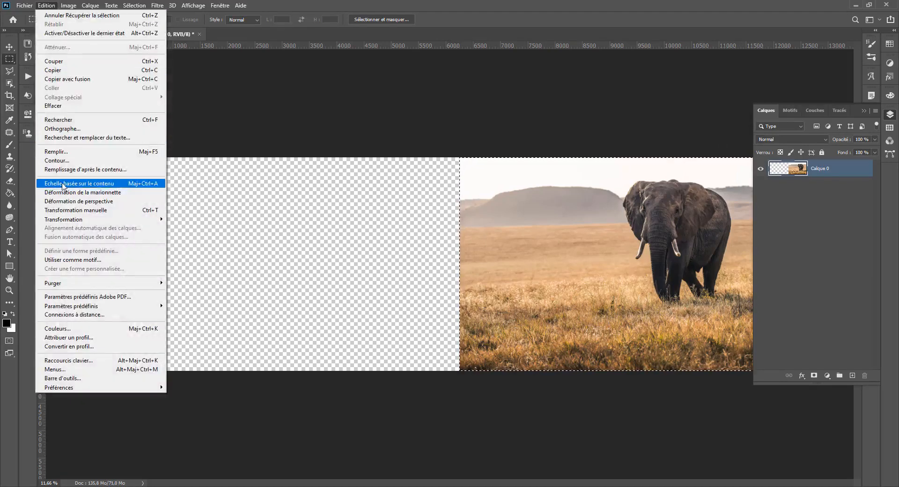
click(79, 183)
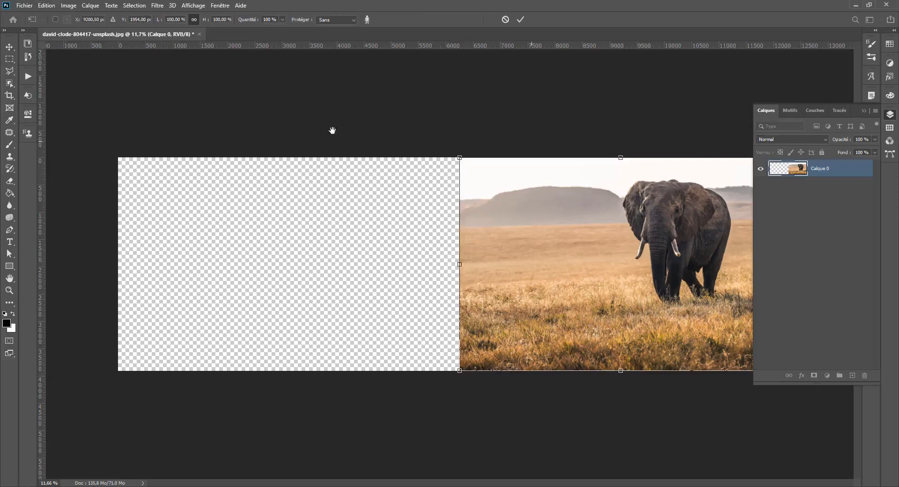
drag(459, 265, 120, 231)
key(Return)
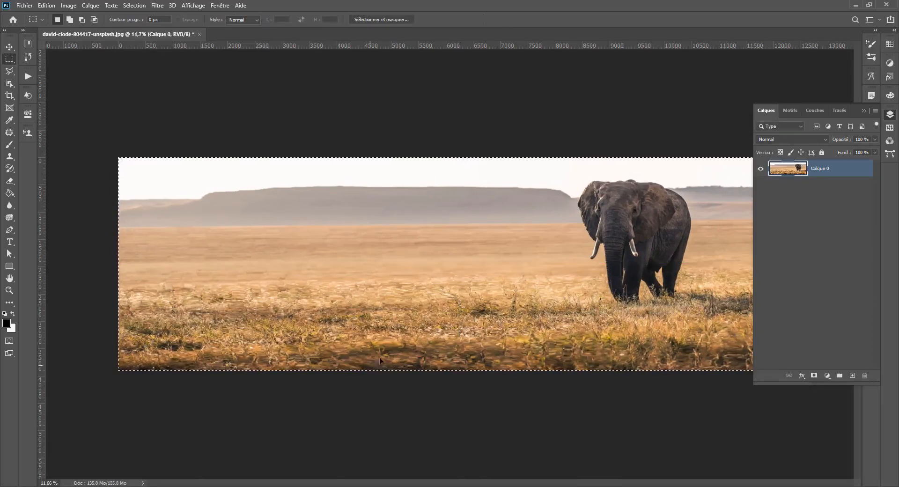
Step: Undo the content-aware stretch of the elephant photo
key(ctrl+d)
scroll(398, 337, down, 3)
scroll(406, 335, up, 1)
key(ctrl+z)
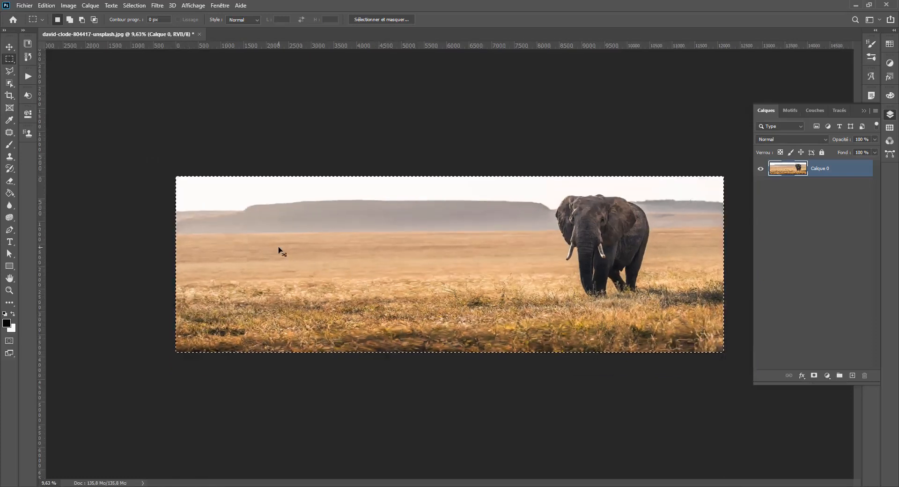
key(ctrl+z)
key(ctrl+d)
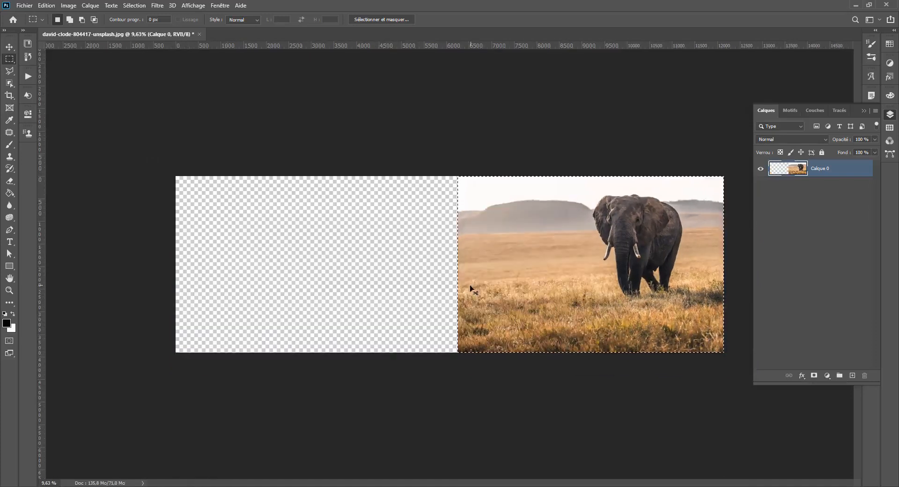
Step: Try to stretch the elephant photo from its left edge with Free Transform
key(ctrl+t)
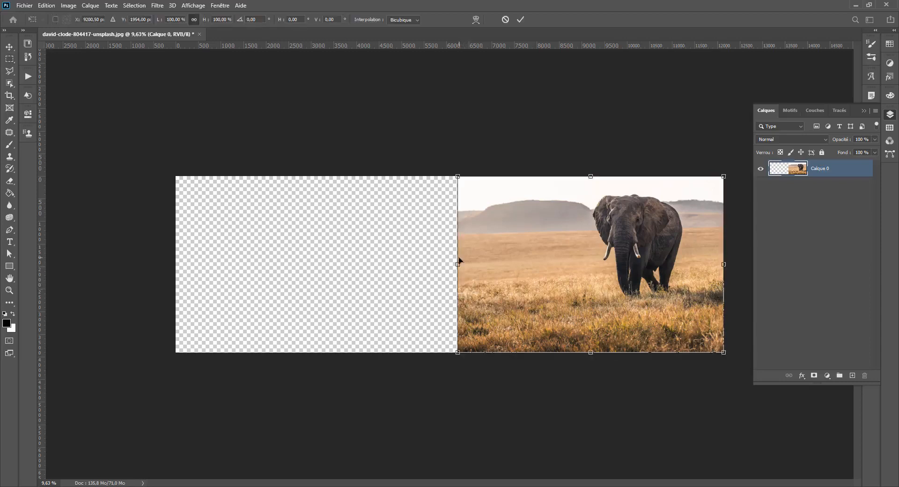
mouse_move(458, 262)
mouse_down()
mouse_move(127, 240)
mouse_move(612, 252)
mouse_move(389, 255)
mouse_move(457, 253)
mouse_up()
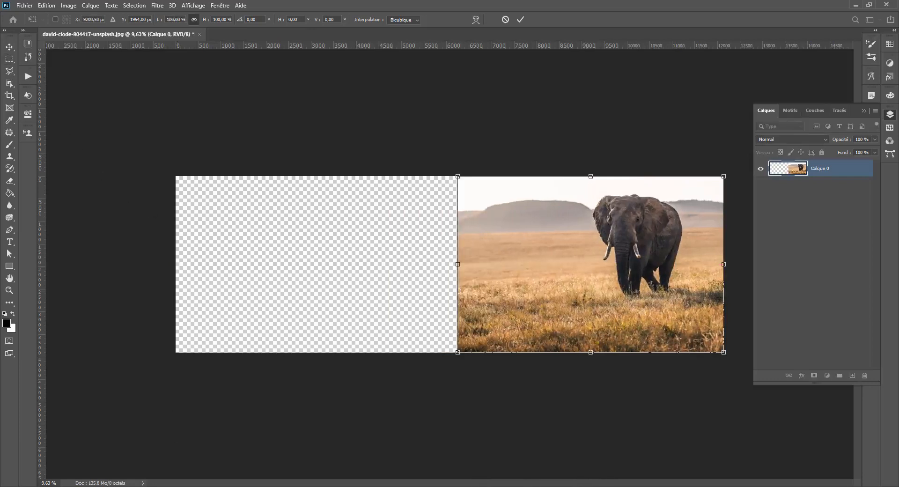
Step: Close the active transform and open glen-jackson-301620-unsplash.jpg from the Image folder in File Explorer as a separate Photoshop document
key(alt+Tab)
double_click(99, 85)
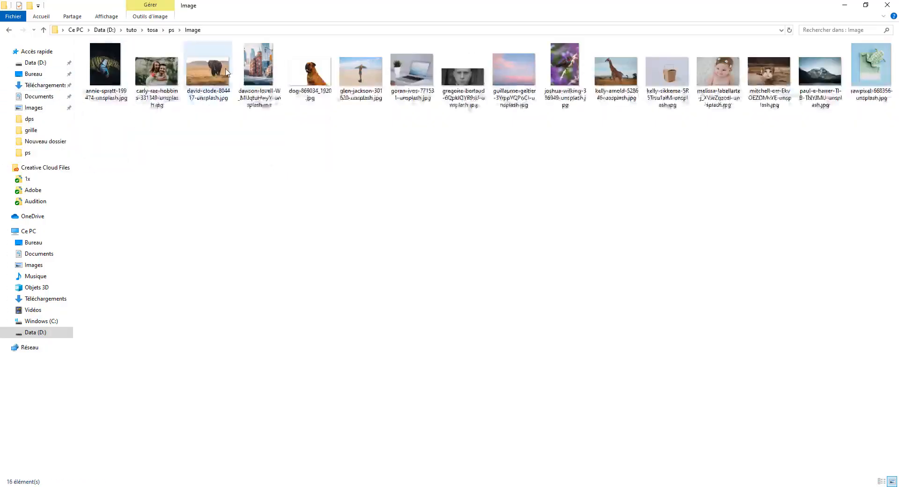
drag(371, 84, 308, 31)
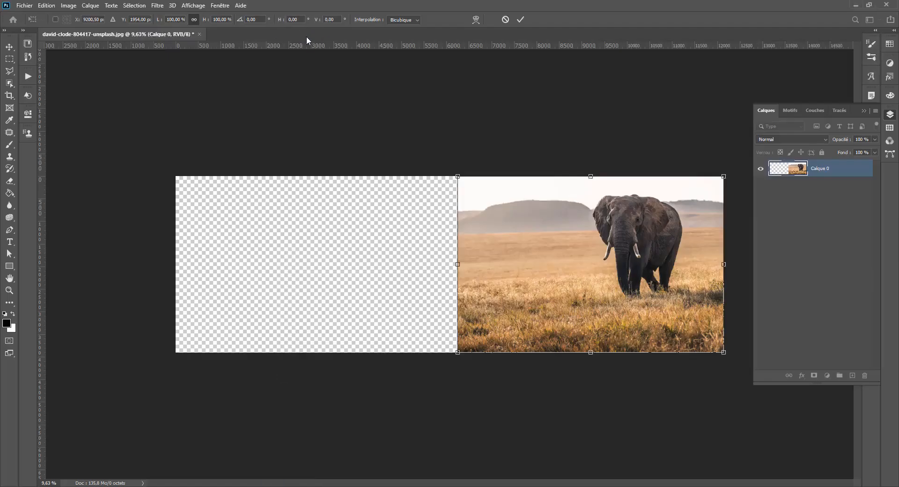
key(Return)
key(alt+Tab)
drag(370, 82, 246, 27)
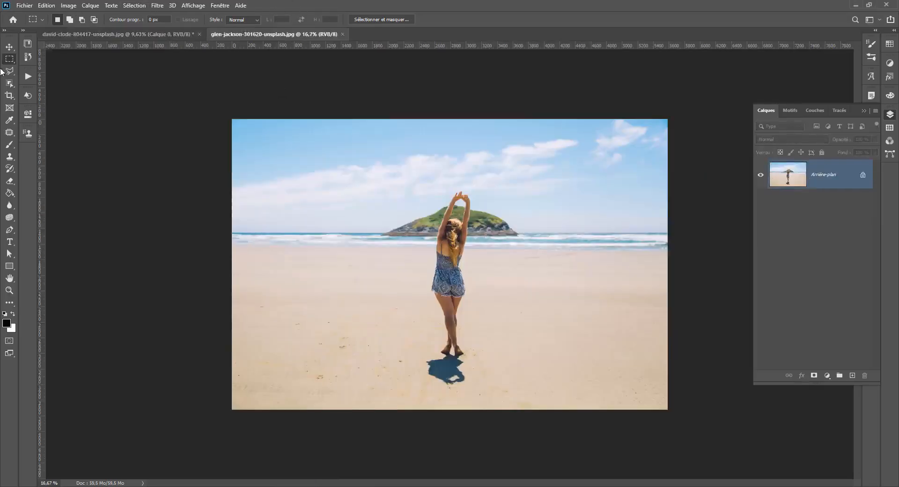
Step: Convert the beach photo's locked background into an editable layer
click(45, 5)
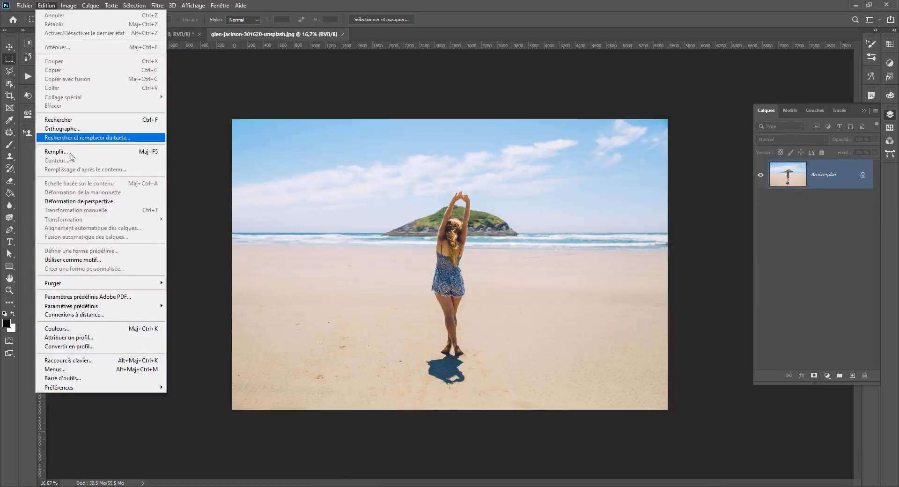
click(863, 174)
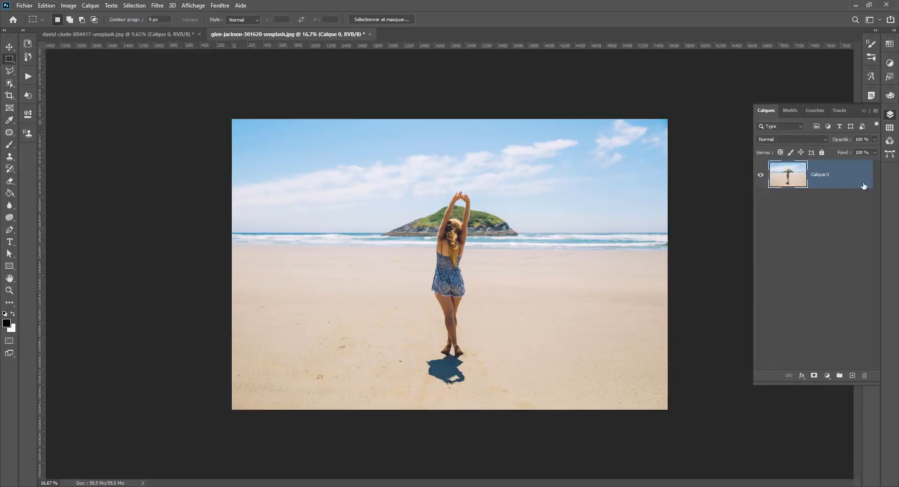
Step: Try to stretch the beach photo leftward with Content-Aware Scale using the skin-tone protection option
click(46, 6)
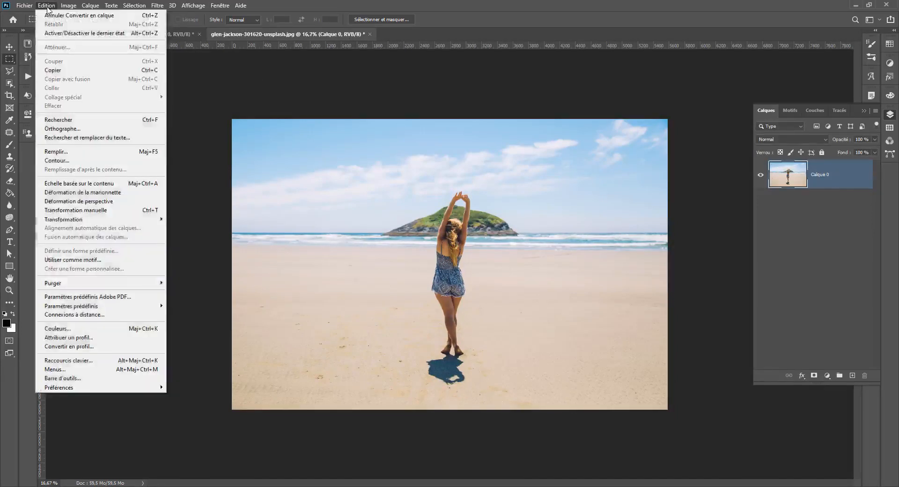
click(96, 184)
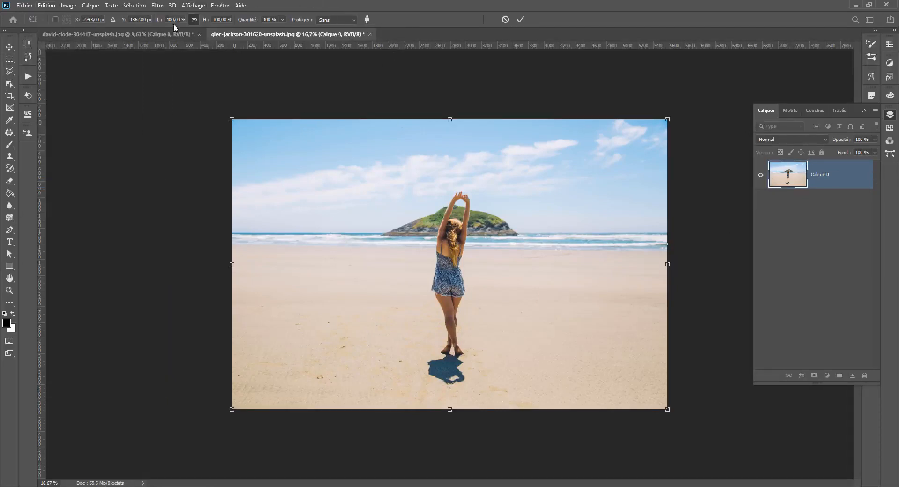
click(351, 24)
click(370, 21)
drag(232, 265, 110, 234)
key(Escape)
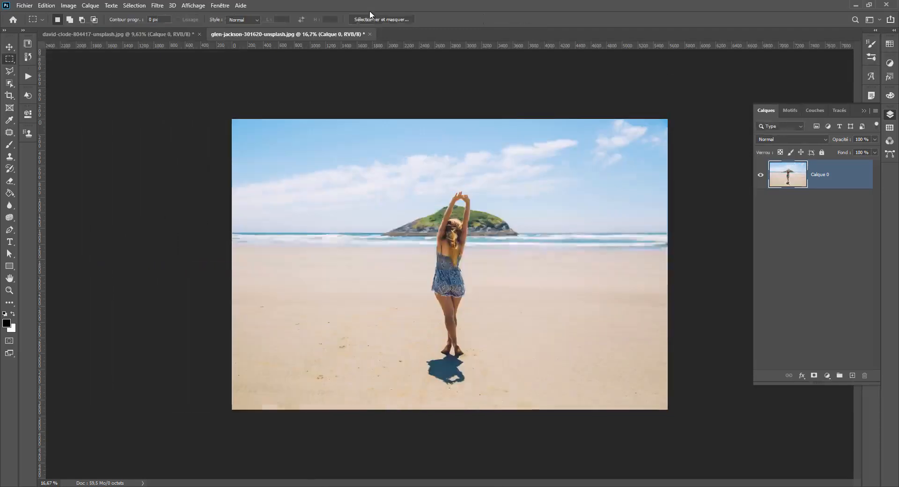
Step: Try to narrow the beach photo from its left edge with Content-Aware Scale
click(50, 6)
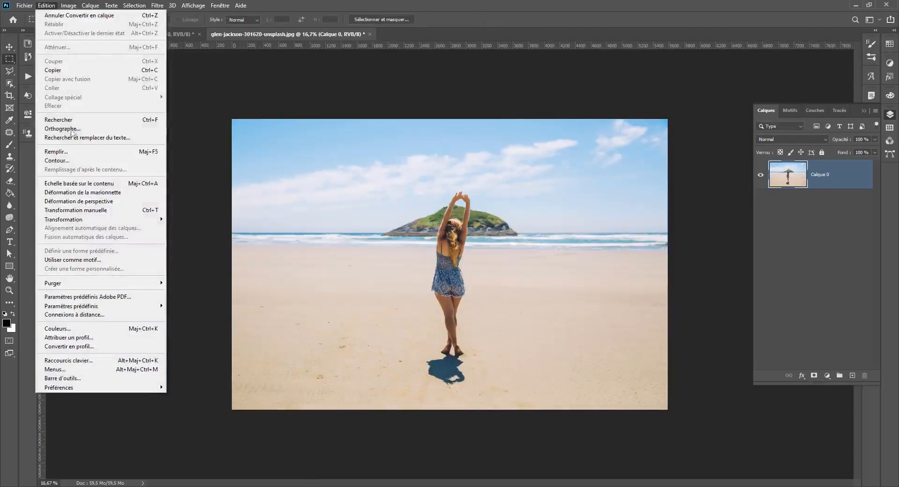
click(70, 185)
drag(230, 265, 278, 258)
key(ctrl+z)
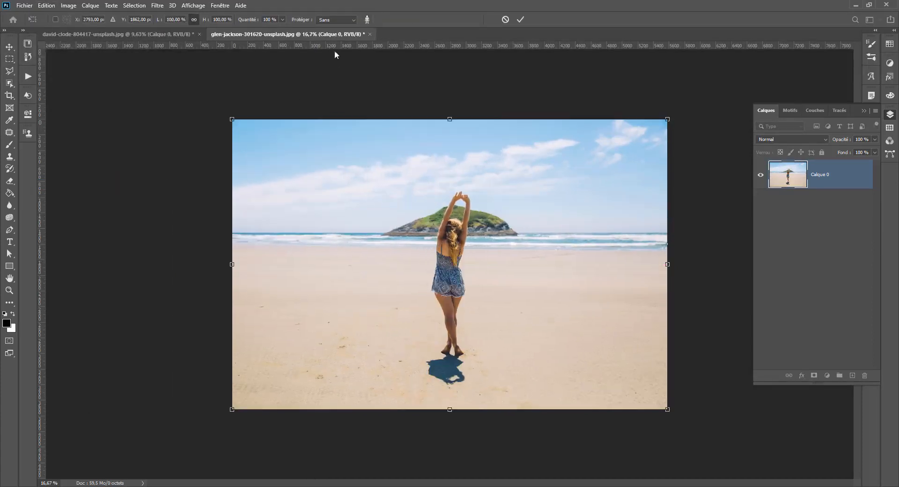
mouse_move(234, 265)
mouse_down()
mouse_move(457, 282)
mouse_move(120, 265)
mouse_move(491, 255)
mouse_move(231, 252)
mouse_up()
key(m)
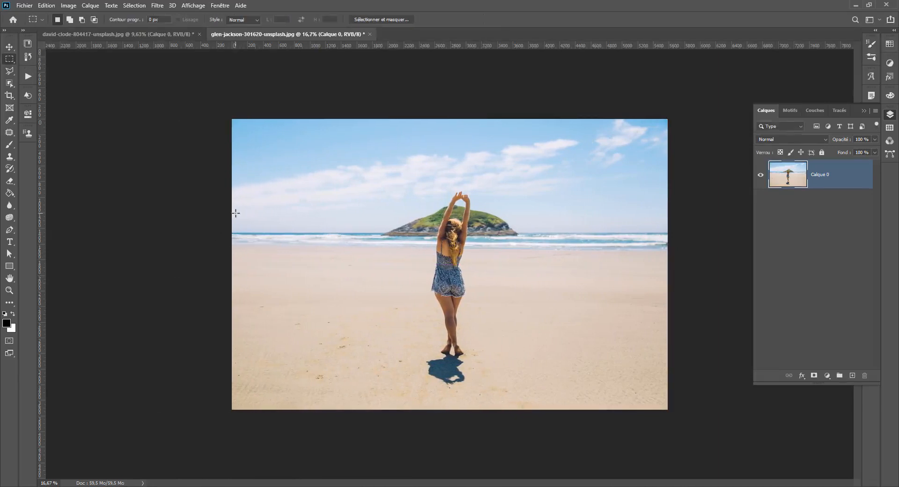
Step: Select the woman and her shadow by brushing over them in Quick Mask mode and inverting the resulting selection
click(9, 145)
click(9, 343)
key(x)
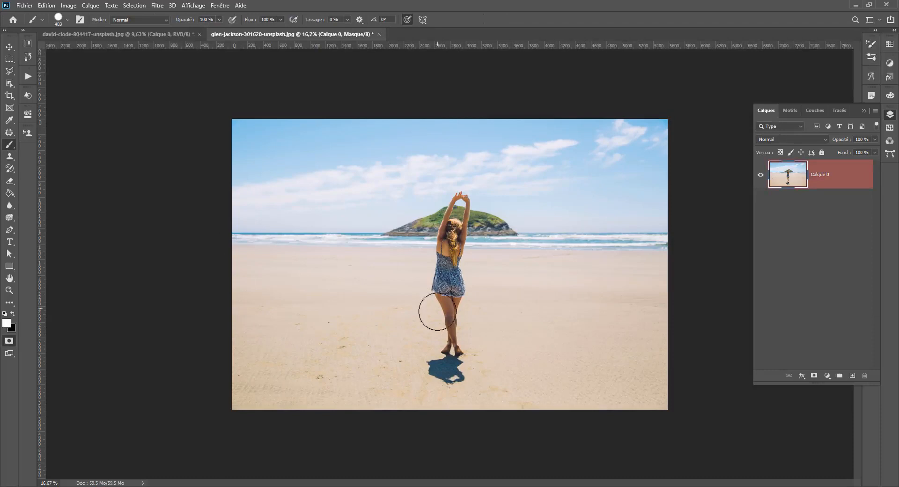
key(x)
mouse_move(450, 211)
mouse_down()
mouse_move(429, 345)
mouse_move(453, 276)
mouse_move(443, 276)
mouse_up()
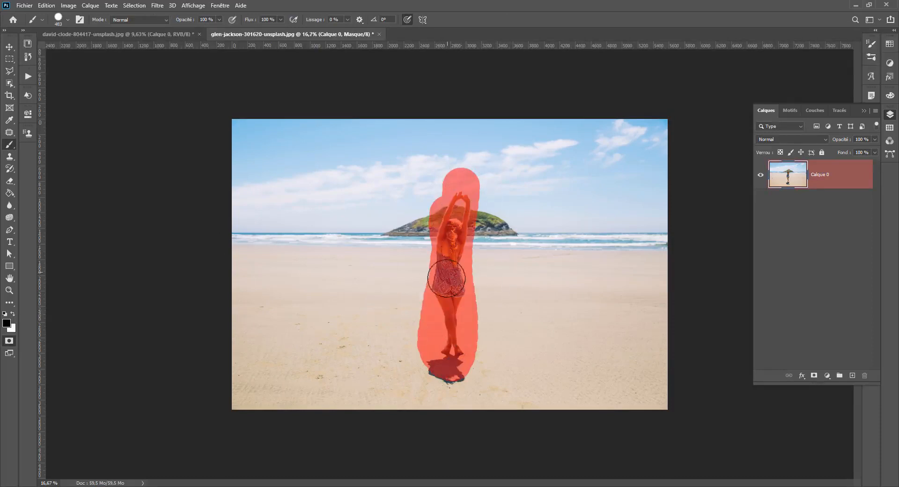
click(9, 345)
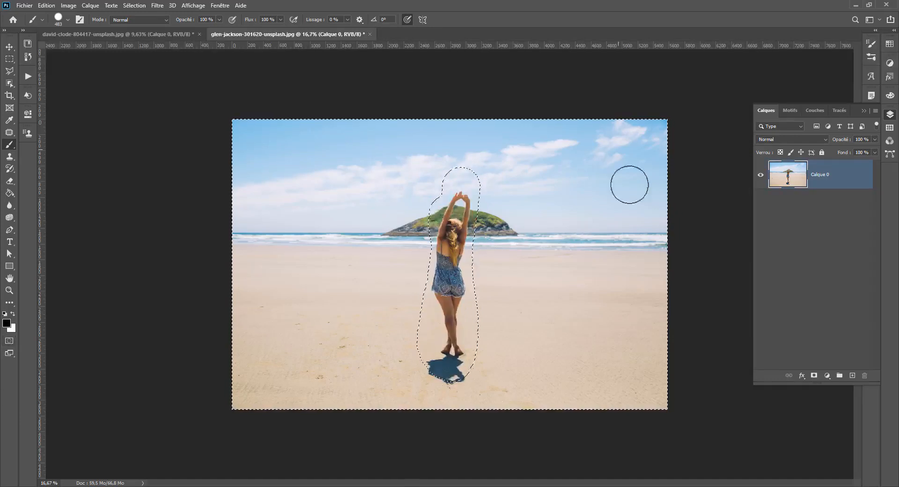
key(ctrl+shift+i)
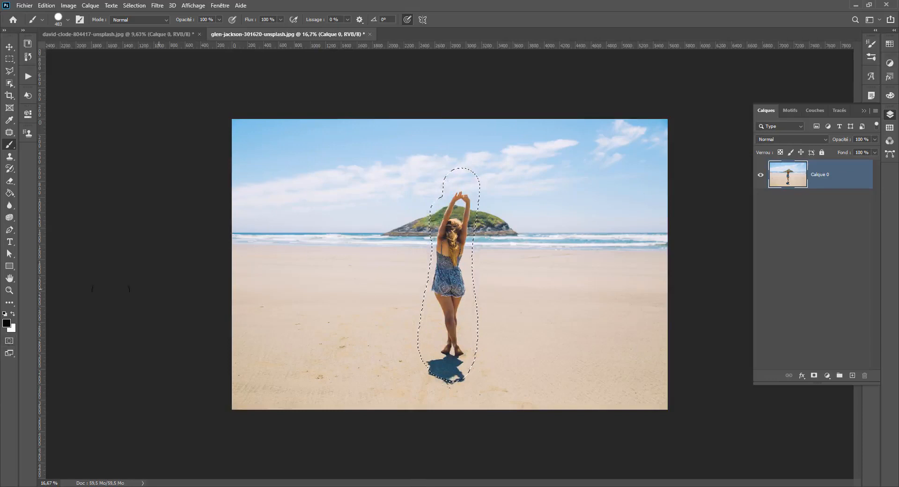
Step: Add the island behind the woman to the selection by painting over it in white in Quick Mask mode
key(q)
key(x)
mouse_move(425, 227)
mouse_down()
mouse_move(398, 227)
mouse_move(512, 217)
mouse_move(387, 238)
mouse_move(378, 225)
mouse_up()
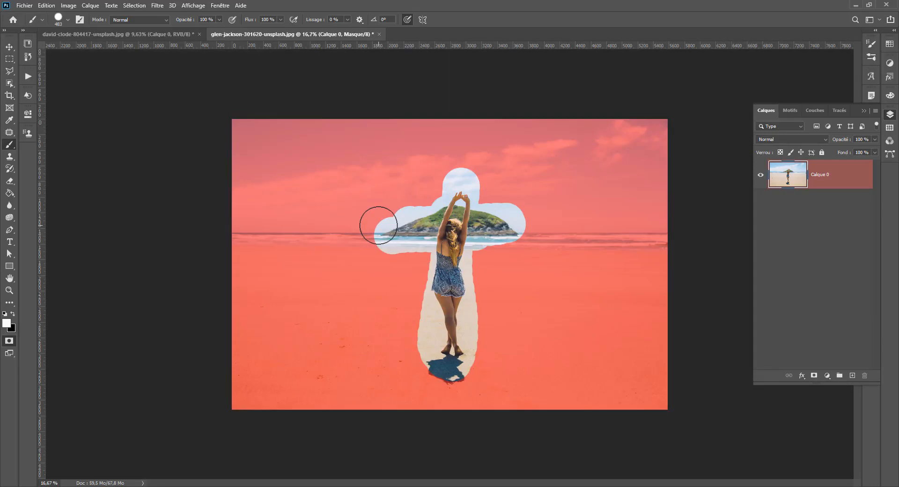
click(9, 340)
Step: Save the current selection of the woman and island as a new channel named "test"
click(134, 5)
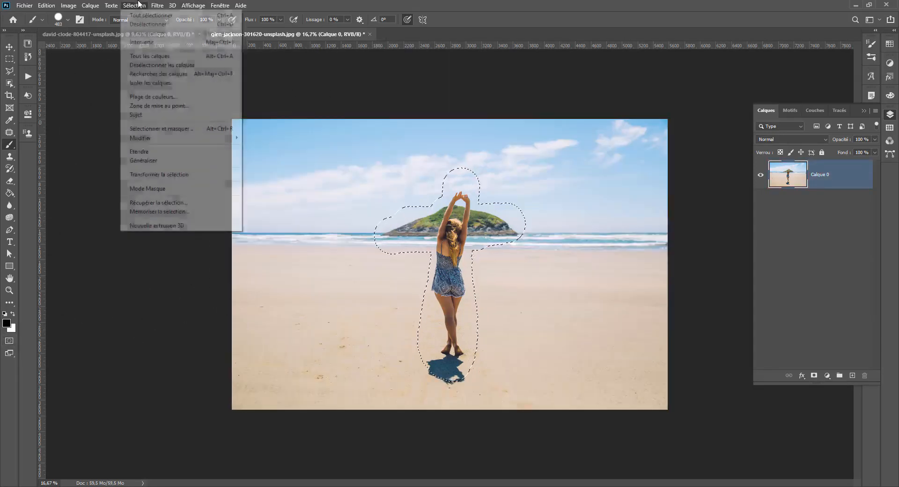
click(158, 211)
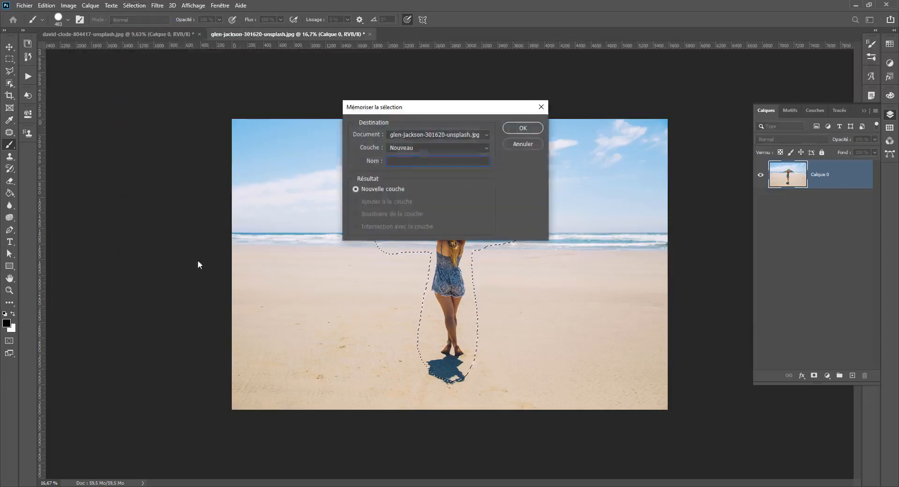
text(test)
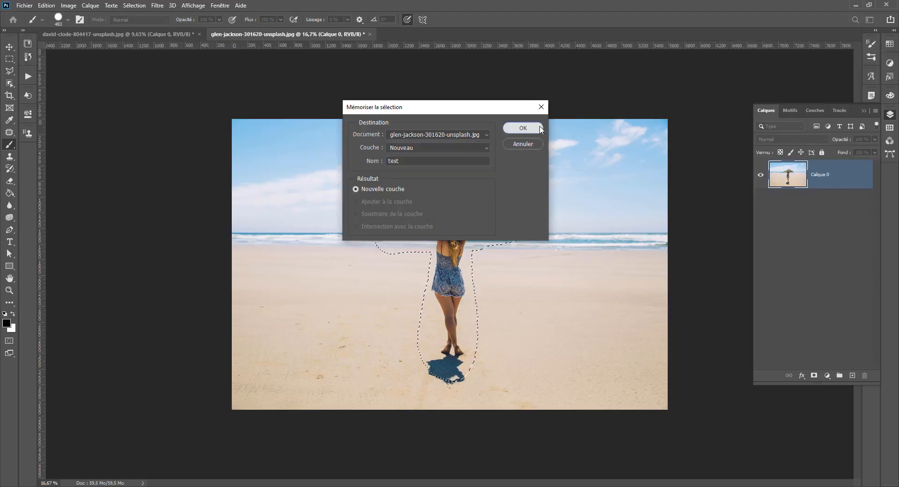
click(534, 127)
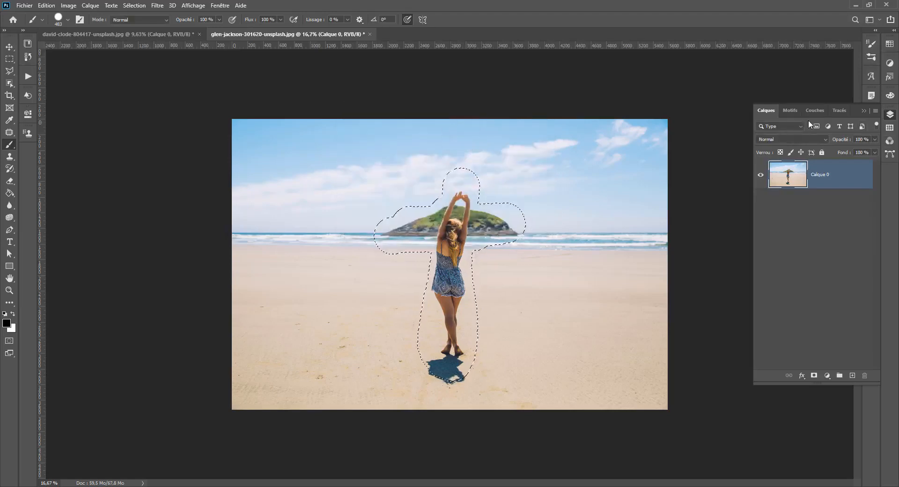
Step: Check the test channel as an overlay on the photo, clear the selection, and return to the RGB composite with the overlay hidden
click(815, 110)
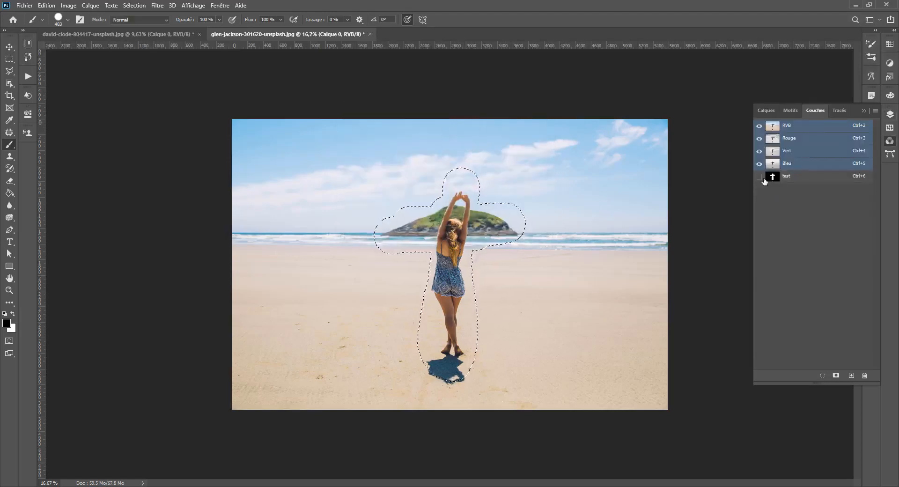
click(760, 178)
click(759, 125)
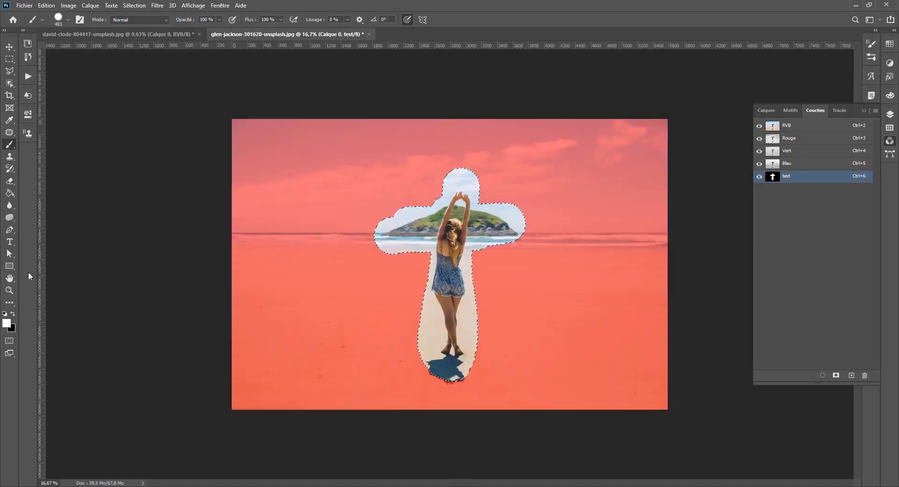
key(ctrl+d)
key(x)
click(803, 127)
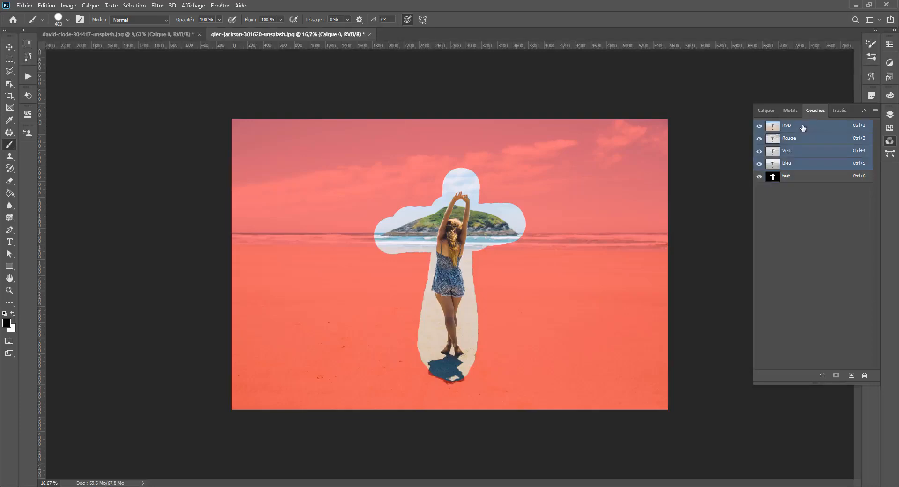
click(758, 177)
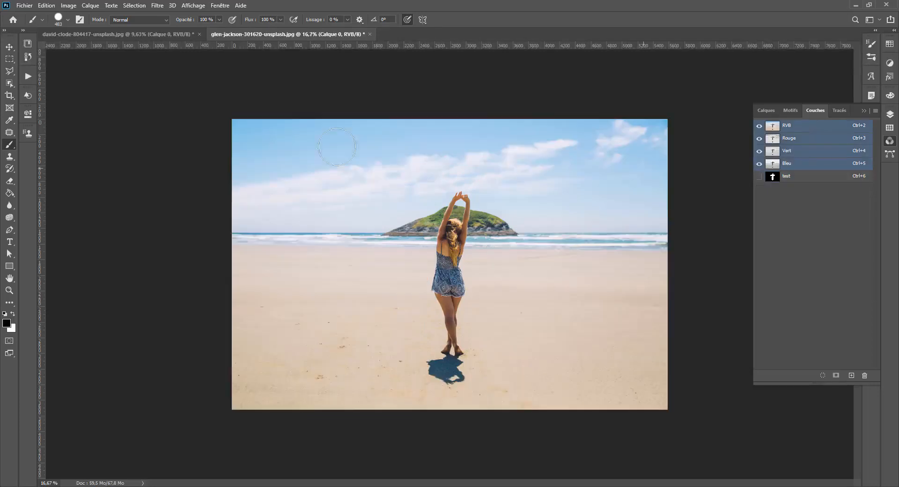
Step: Try narrowing the beach photo from its left edge to about 33.3% width with Content-Aware Scale, protecting the test channel
click(49, 7)
click(80, 185)
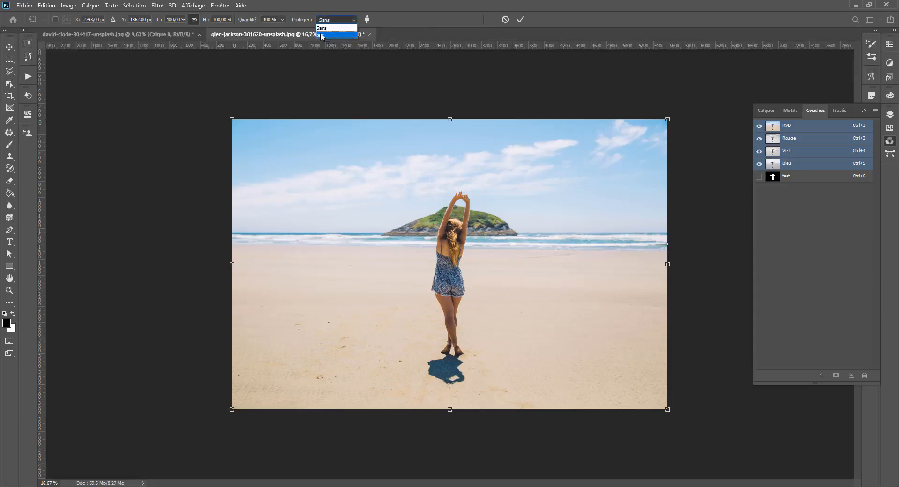
click(329, 36)
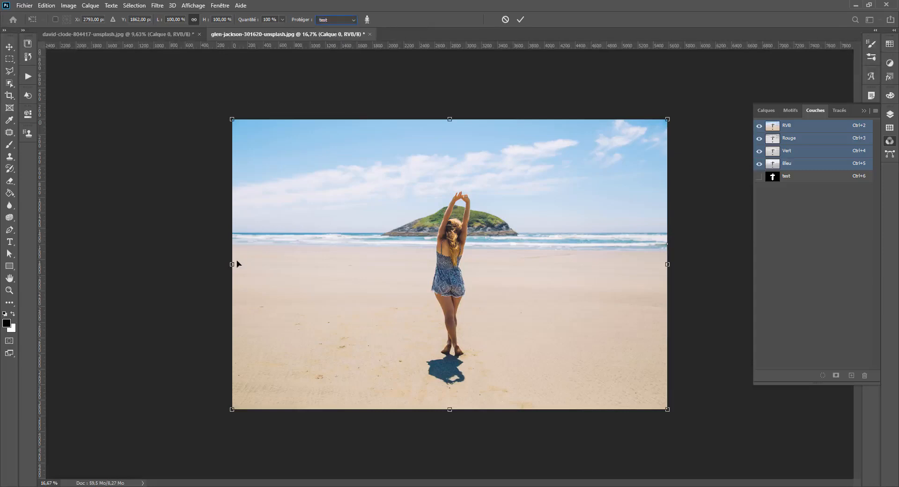
drag(234, 264, 525, 251)
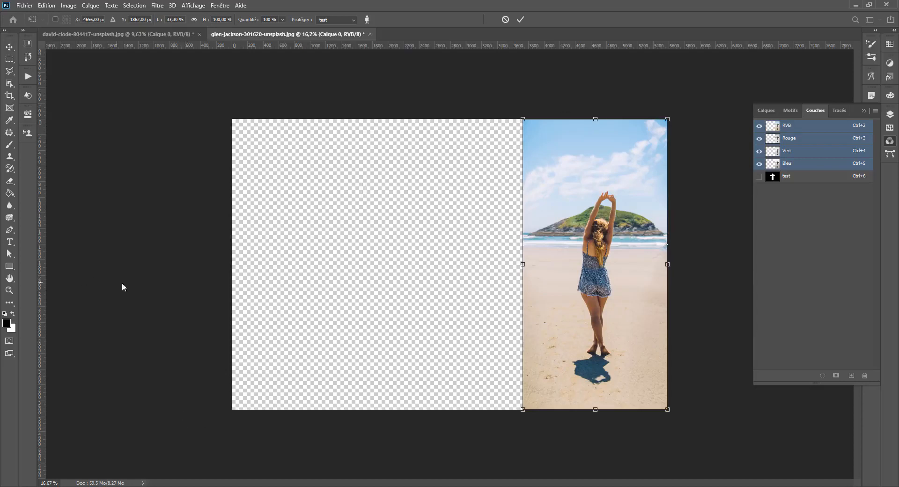
Step: Try cropping away the empty transparent area beside the narrowed beach photo
click(9, 96)
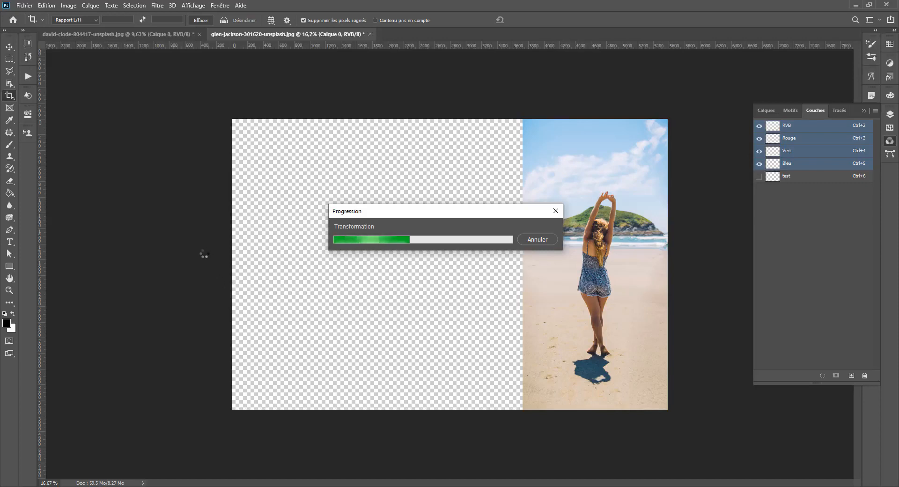
drag(229, 267, 374, 255)
key(Return)
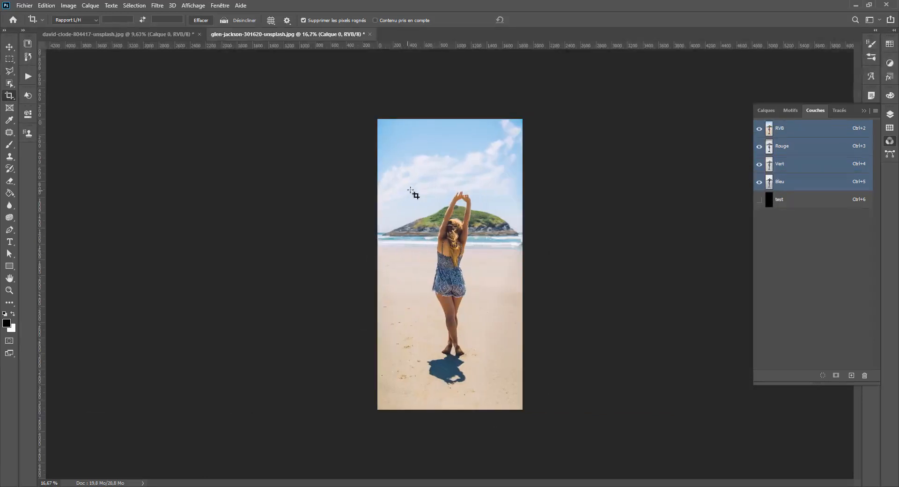
Step: Undo the crop and the Content-Aware Scale, redoing them in between to compare the narrowed photo with the original
key(ctrl+z)
key(ctrl+z)
key(ctrl+shift+z)
key(ctrl+shift+z)
key(ctrl+z)
key(ctrl+z)
key(ctrl+shift+z)
key(ctrl+z)
key(ctrl+z)
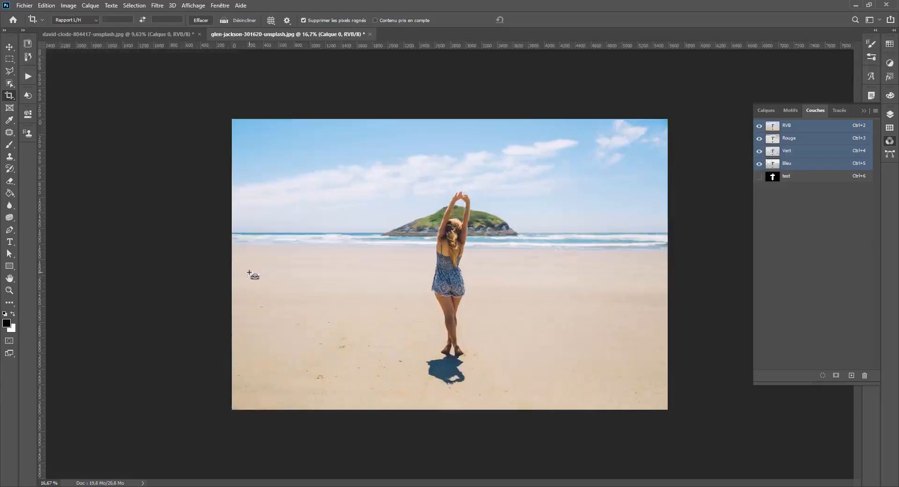